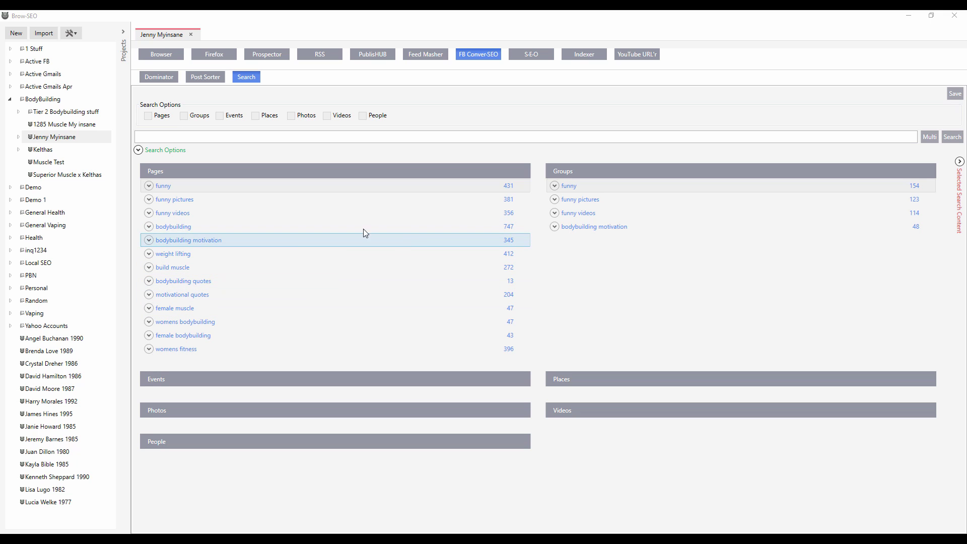
# - Select the 'bodybuilding motivation' Pages search and show its selected search content
pyautogui.click(174, 225)
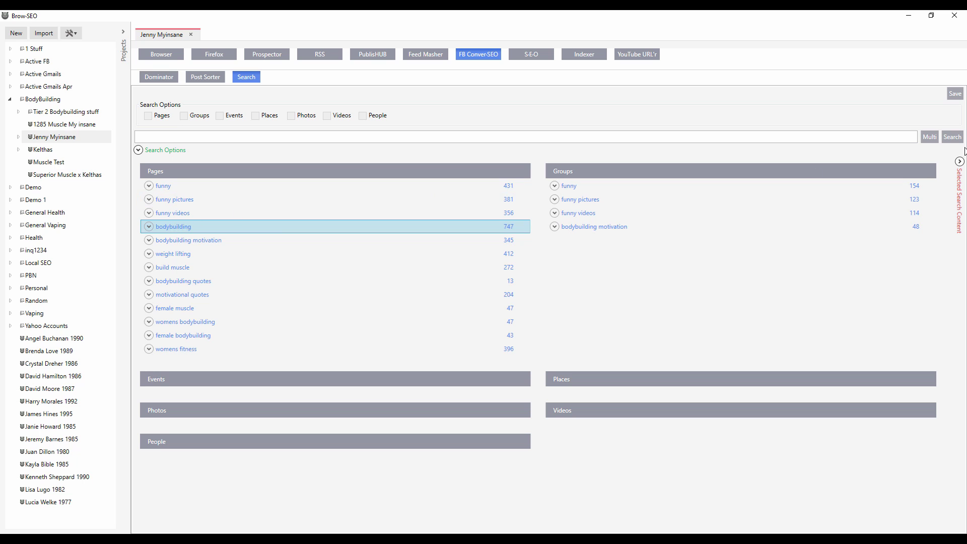
pyautogui.click(212, 240)
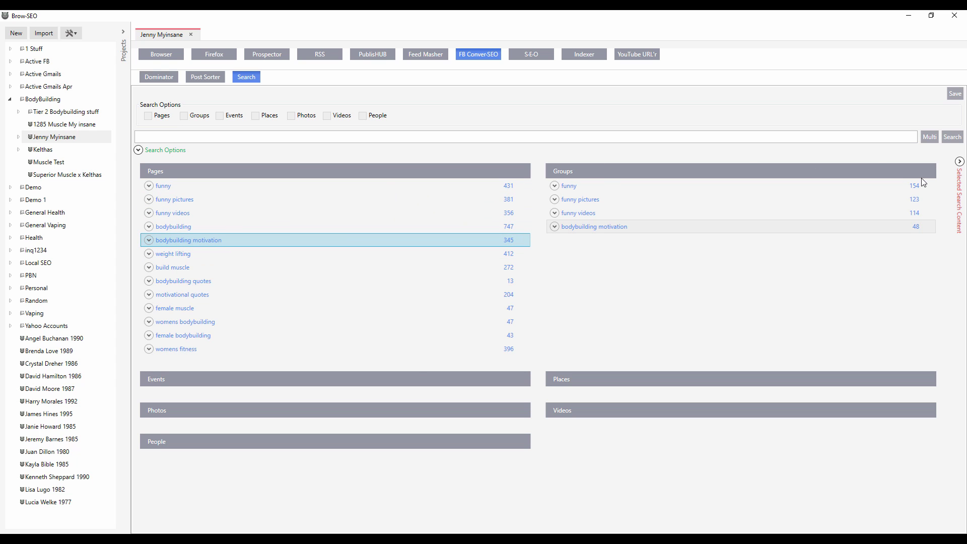
pyautogui.click(959, 161)
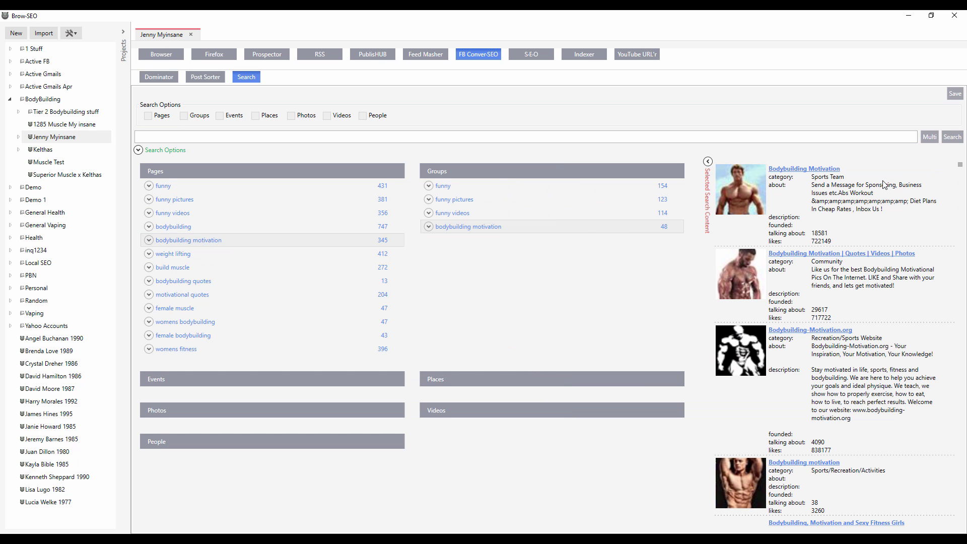
# - Sort the found pages by likes, then by talking-about count
pyautogui.rightClick(855, 212)
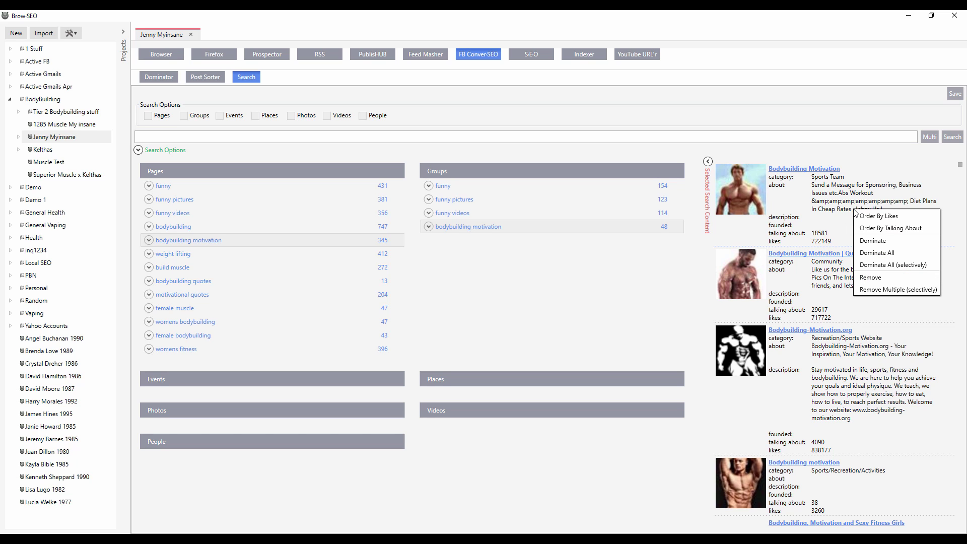
pyautogui.click(864, 217)
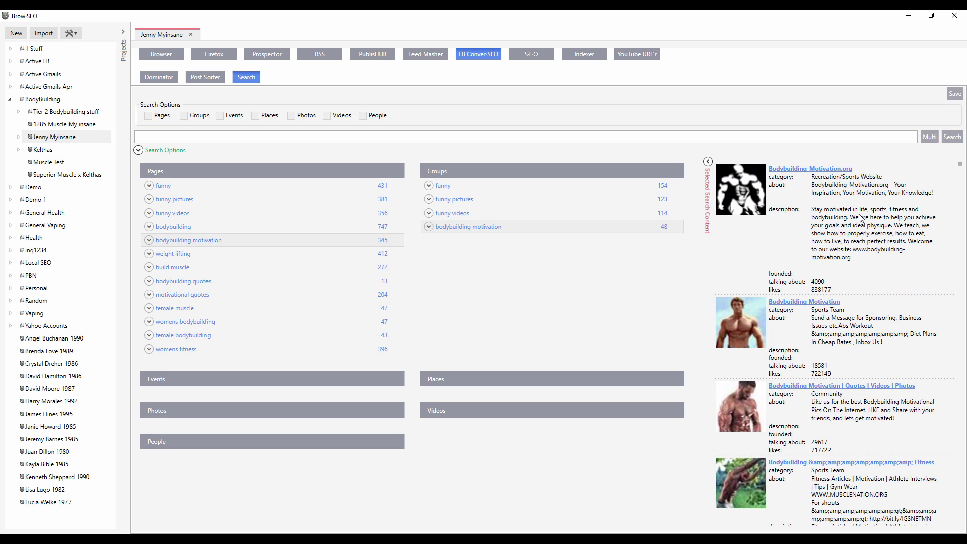
pyautogui.rightClick(851, 203)
pyautogui.click(879, 220)
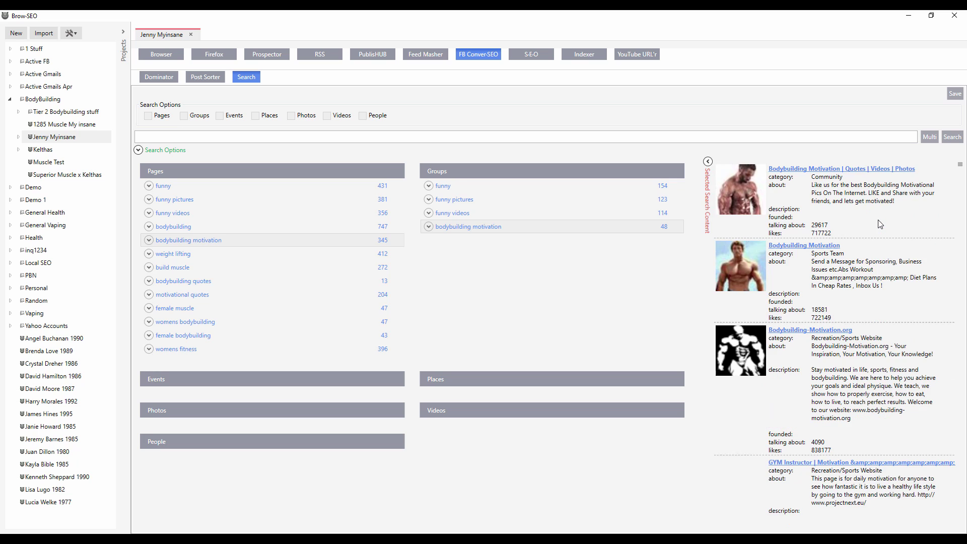
pyautogui.rightClick(870, 206)
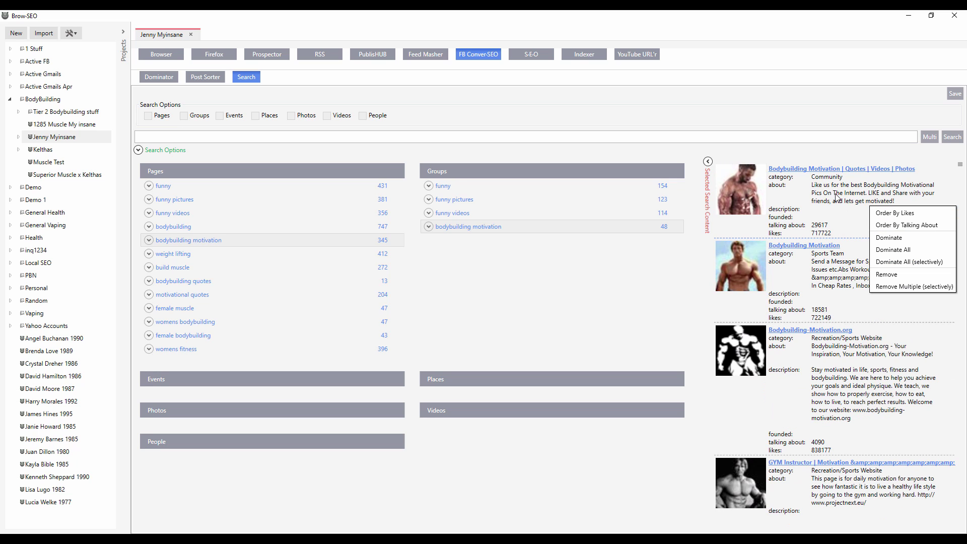
pyautogui.click(901, 250)
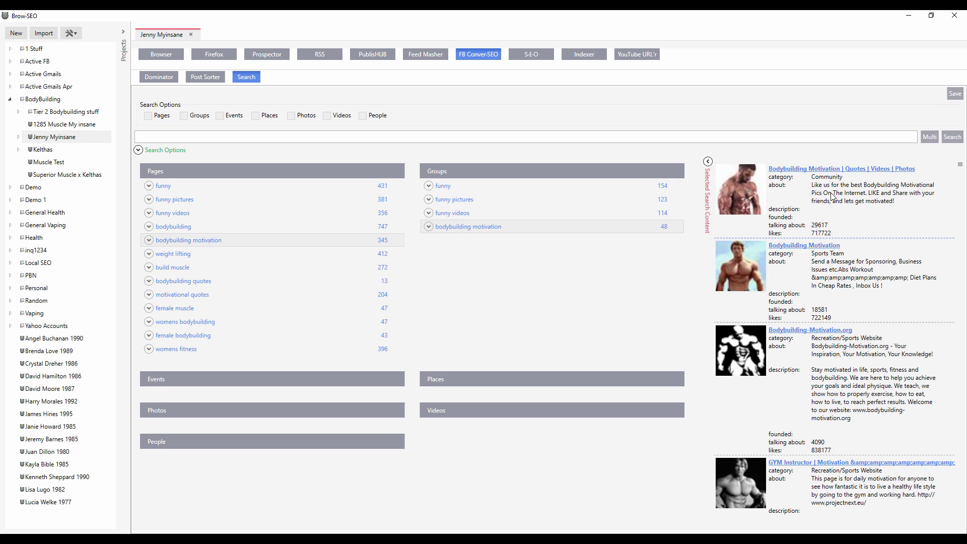
# - Check the Post Sorter's 5 URLs to syndicate, then switch to the Dominator view
pyautogui.click(211, 78)
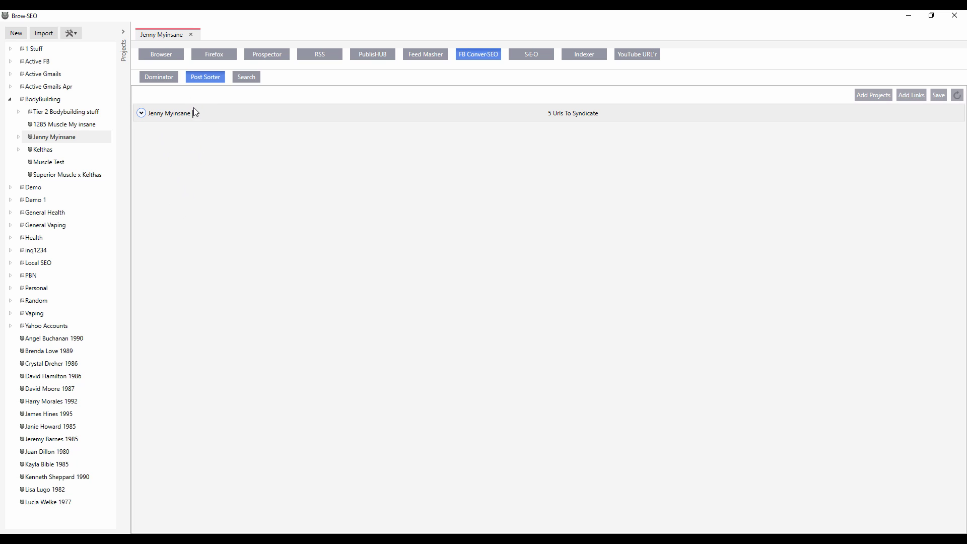
pyautogui.click(162, 80)
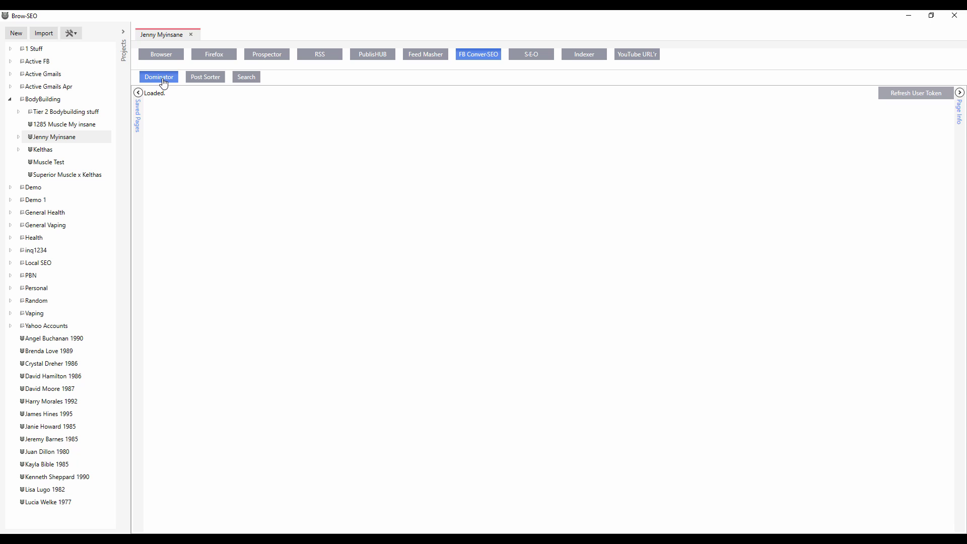
# - Expand Saved Pages and order the saved pages by likes
pyautogui.click(138, 92)
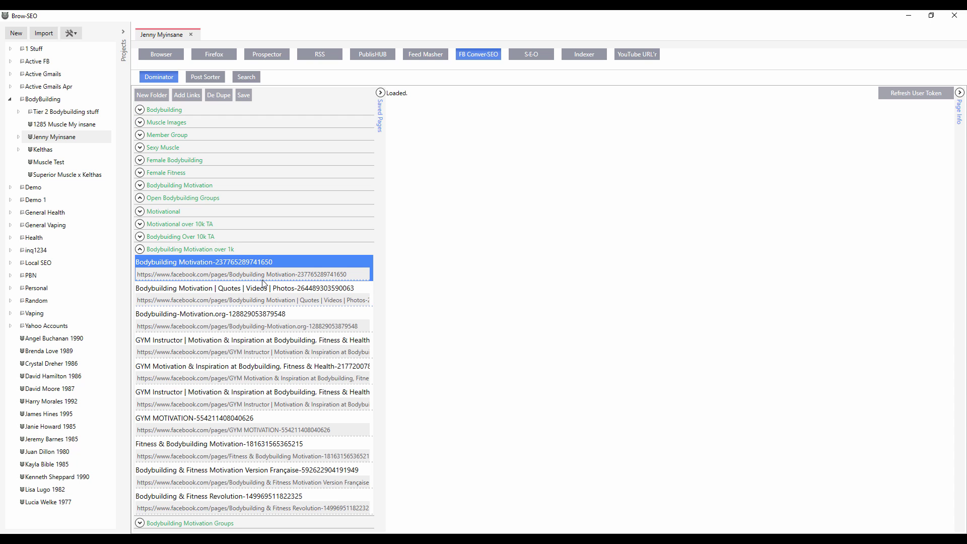
pyautogui.rightClick(298, 275)
pyautogui.click(321, 321)
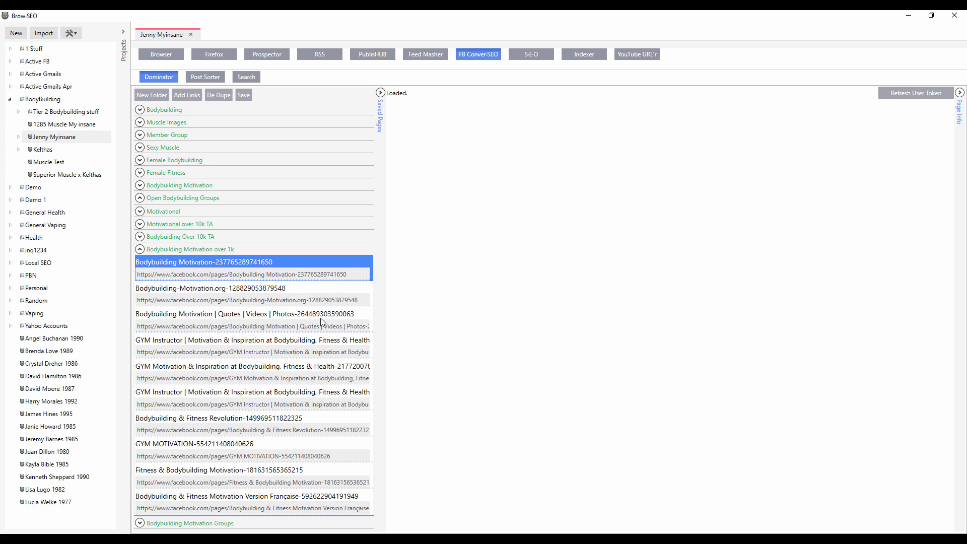
# - Load the saved Bodybuilding Motivation page and collapse the Projects panel
pyautogui.rightClick(302, 276)
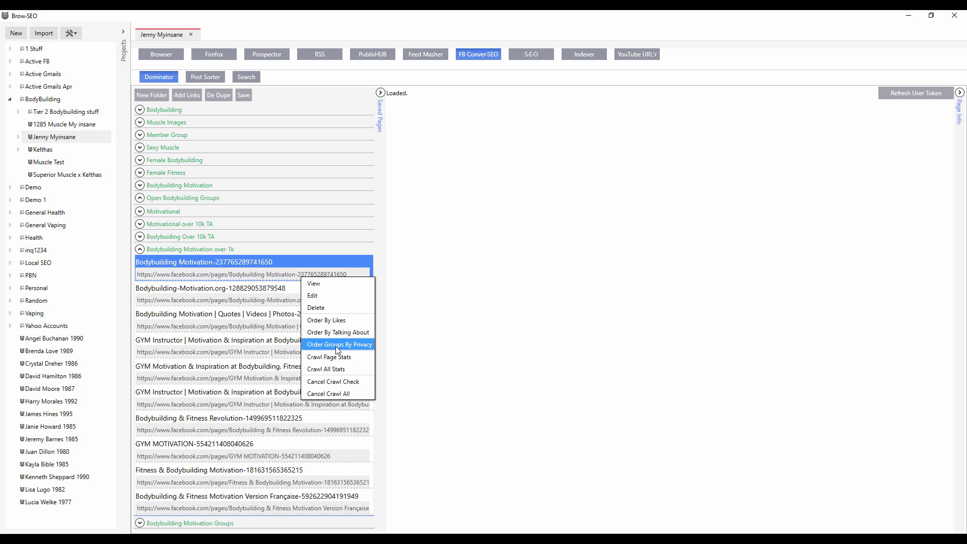
pyautogui.click(205, 277)
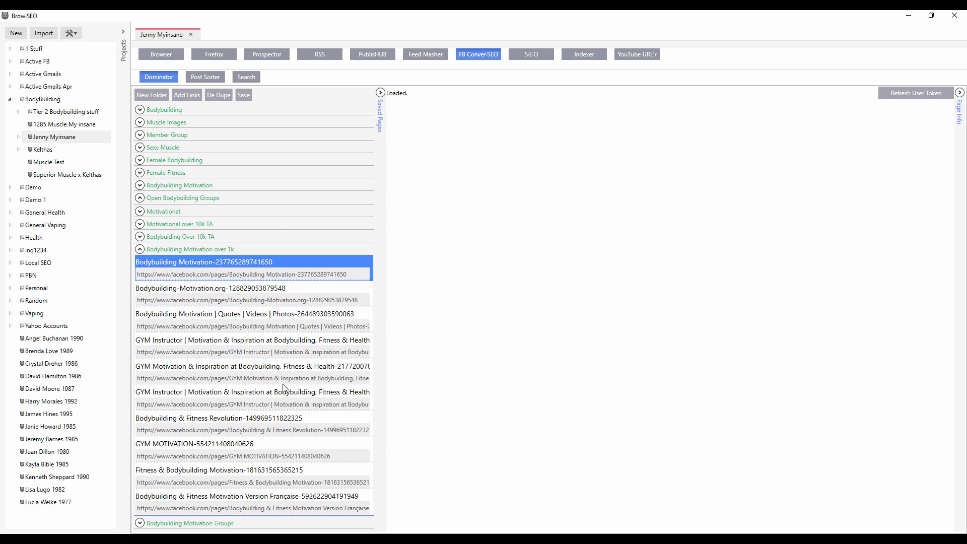
pyautogui.click(297, 276)
pyautogui.click(123, 31)
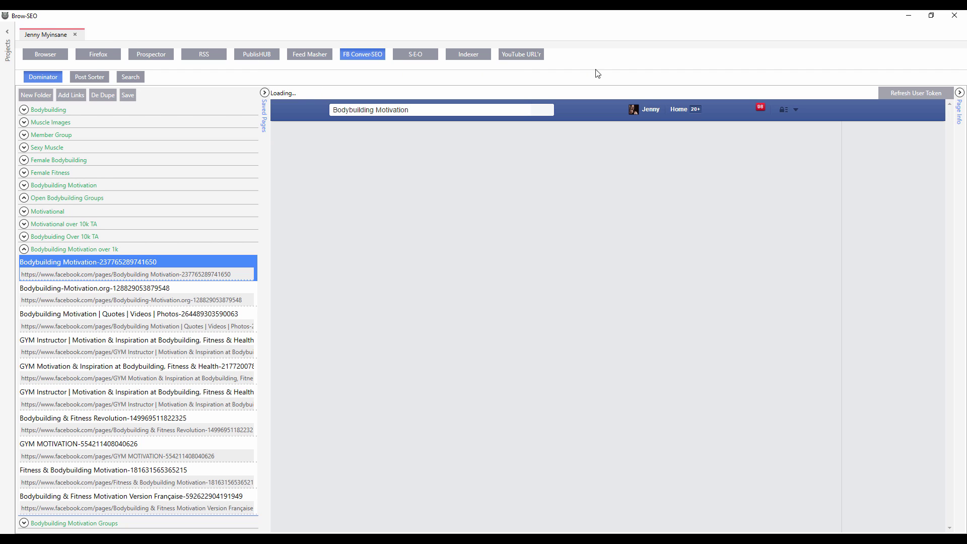
# - Show Bodybuilding Motivation's page info (865109 likes) and expand its Photos and Videos
pyautogui.click(960, 92)
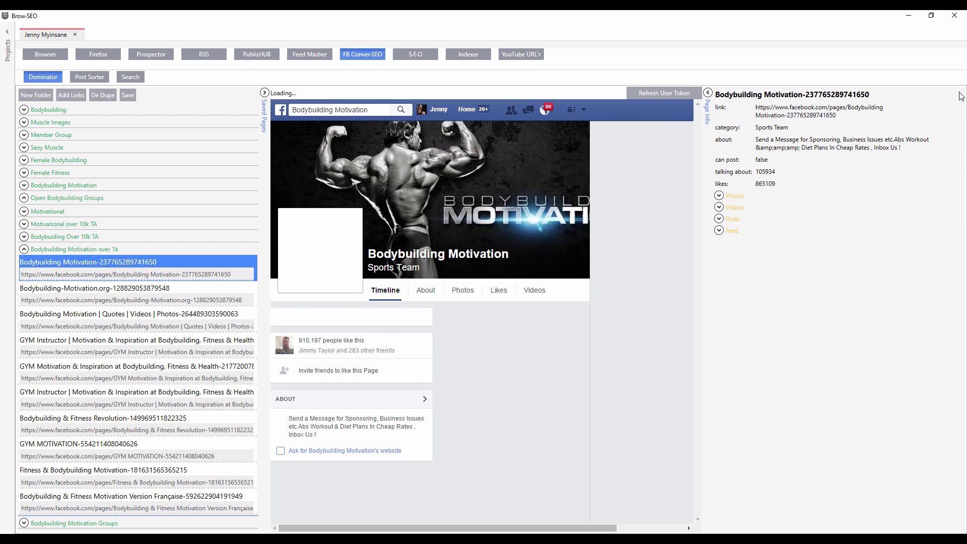
pyautogui.click(719, 196)
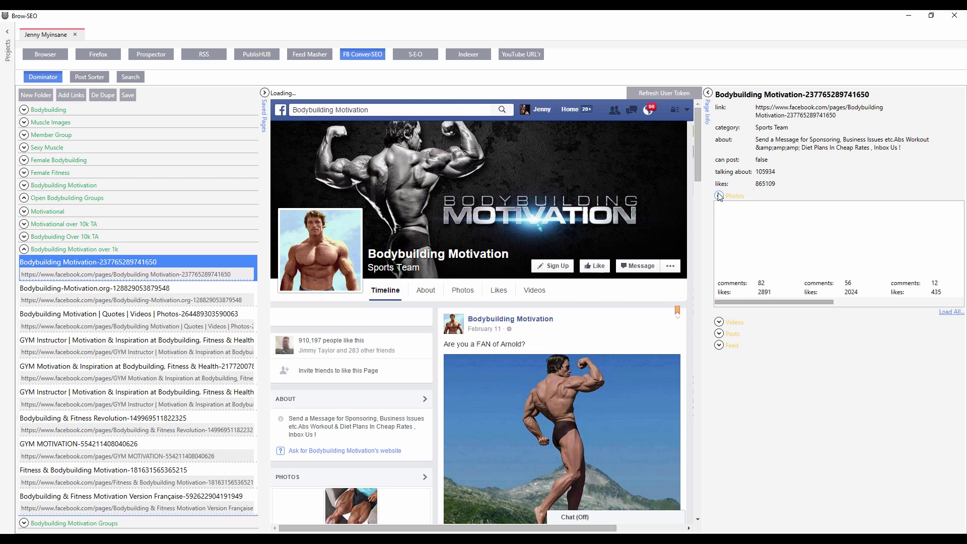
pyautogui.click(719, 323)
pyautogui.click(719, 323)
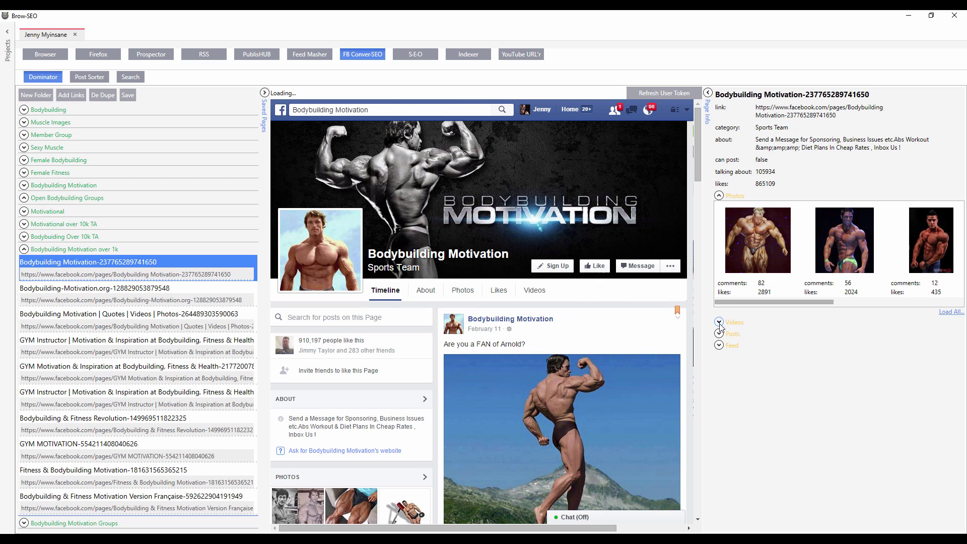
pyautogui.rightClick(731, 239)
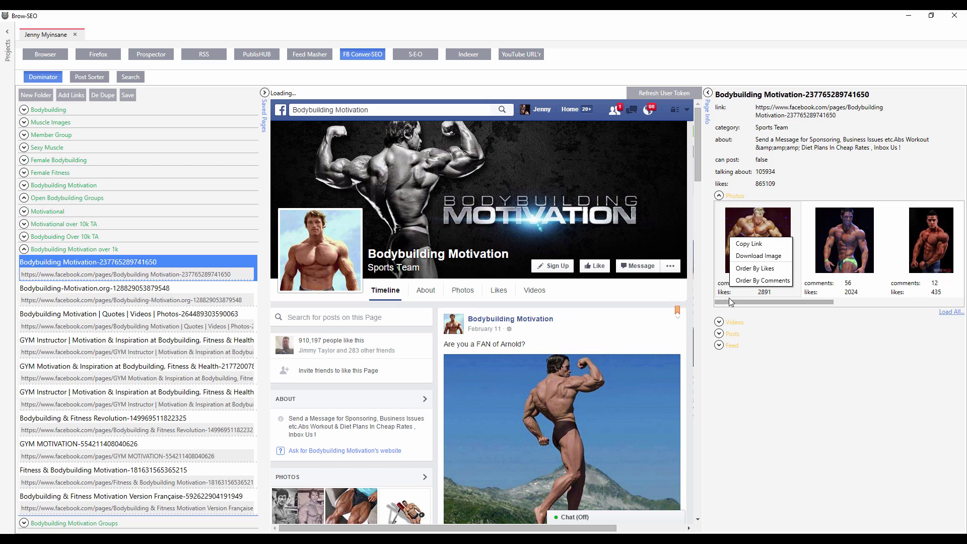
# - Order the page's photos by likes, briefly checking the Videos and Posts sections
pyautogui.click(719, 322)
pyautogui.rightClick(766, 366)
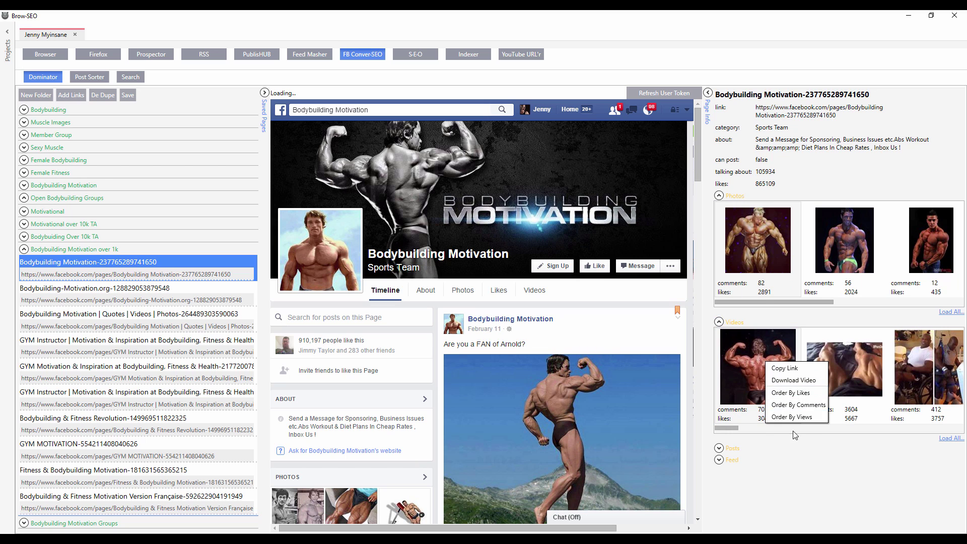
pyautogui.click(795, 479)
pyautogui.click(719, 323)
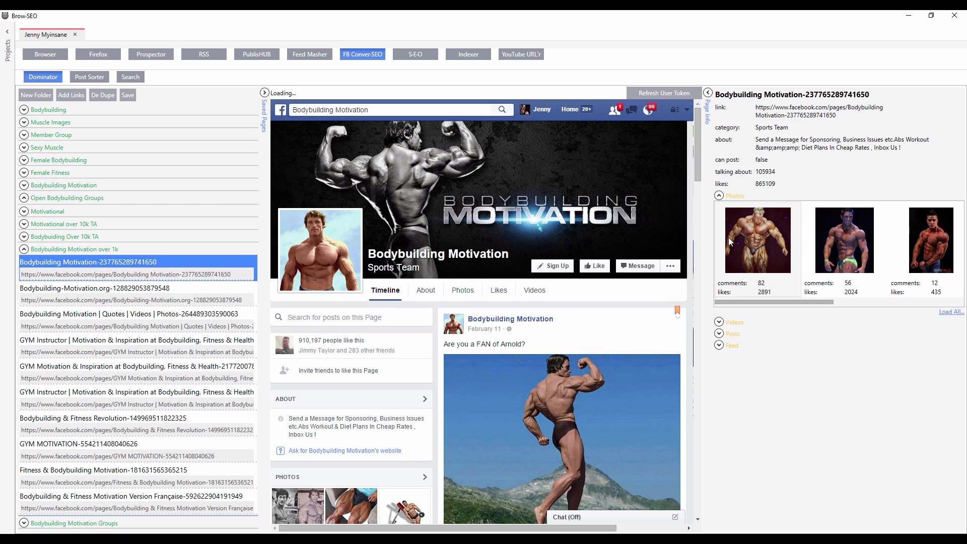
pyautogui.rightClick(752, 242)
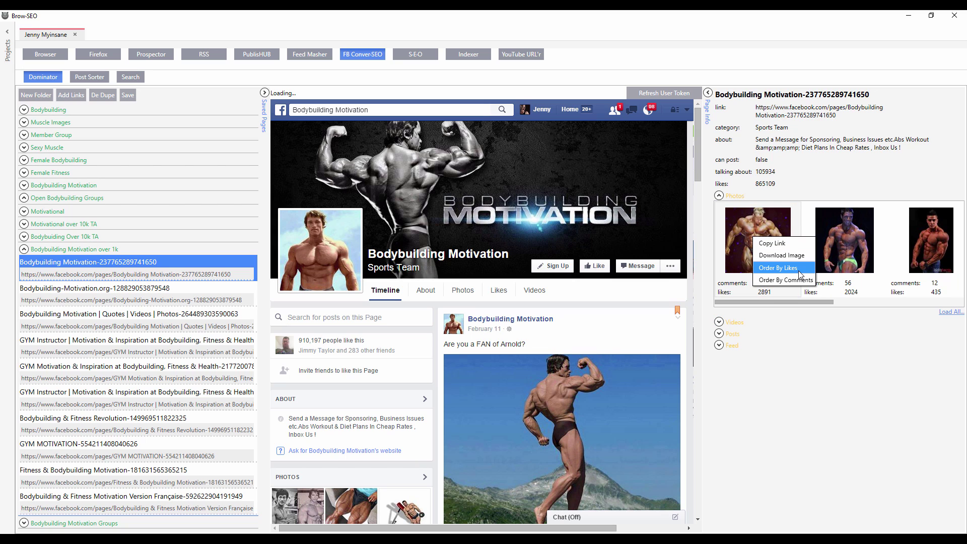
pyautogui.click(761, 303)
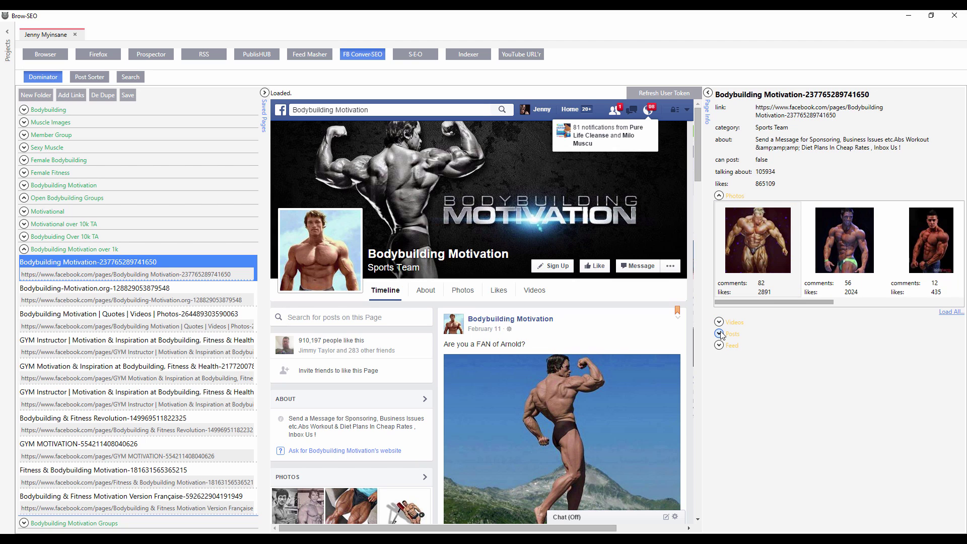
pyautogui.click(719, 334)
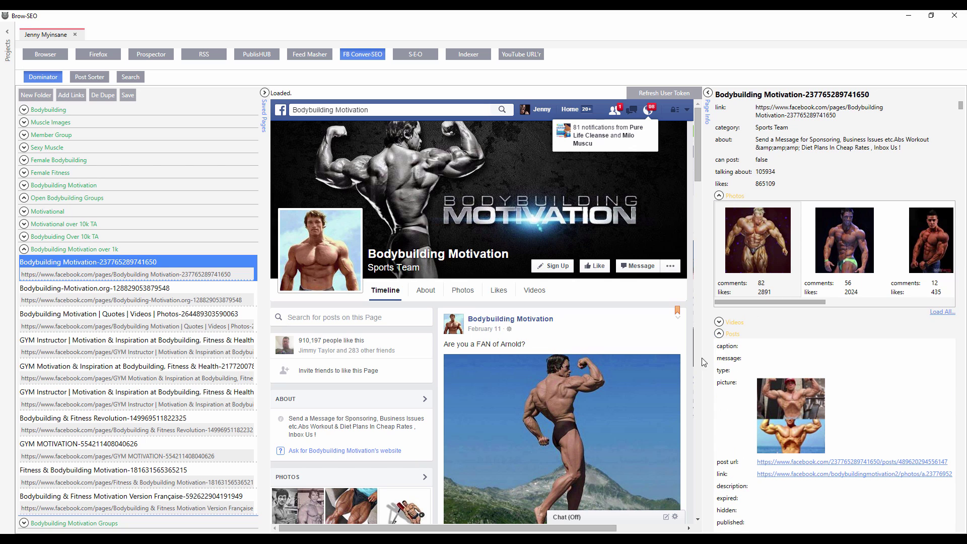
pyautogui.click(720, 334)
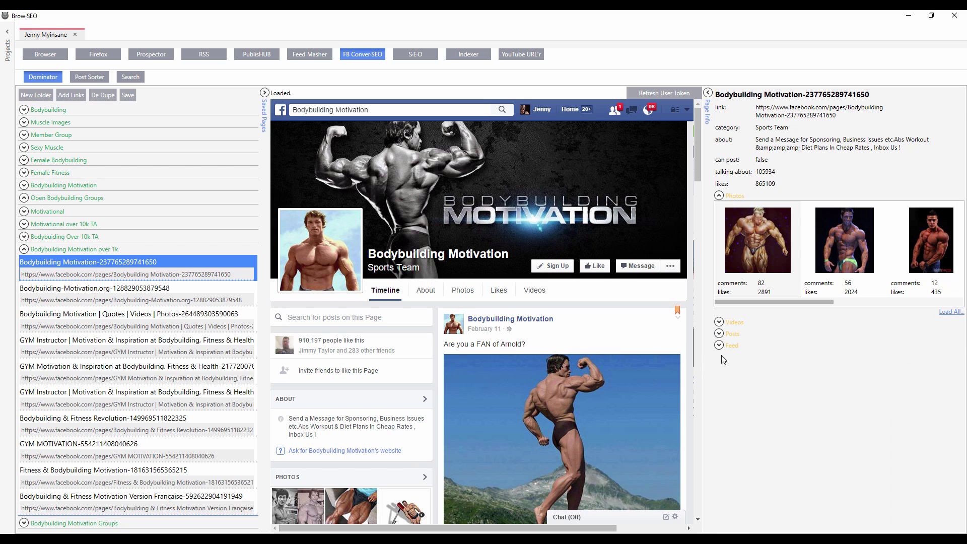
# - Expand the Feed, order its posts by likes, and review the list topped by 14085 likes
pyautogui.click(720, 346)
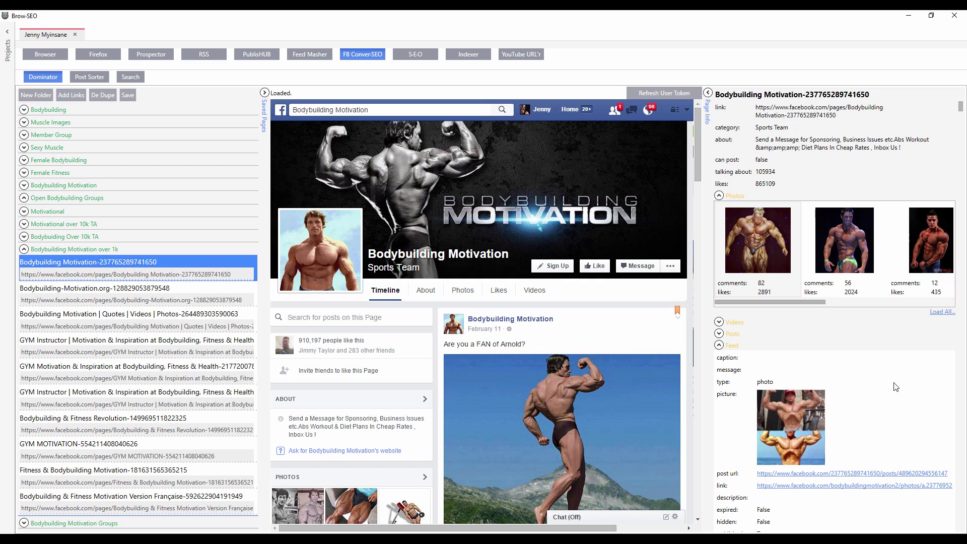
pyautogui.scroll(-3, 877, 385)
pyautogui.rightClick(877, 385)
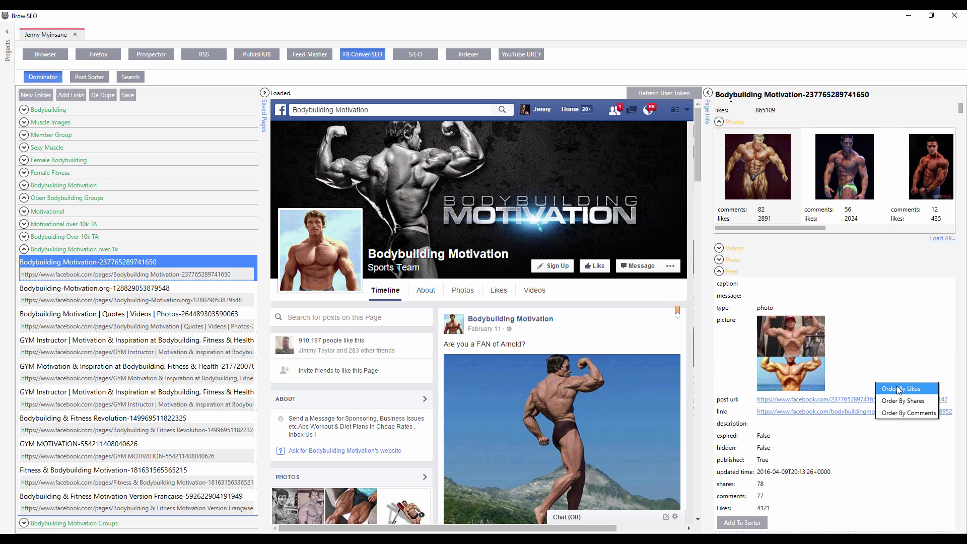
pyautogui.click(898, 389)
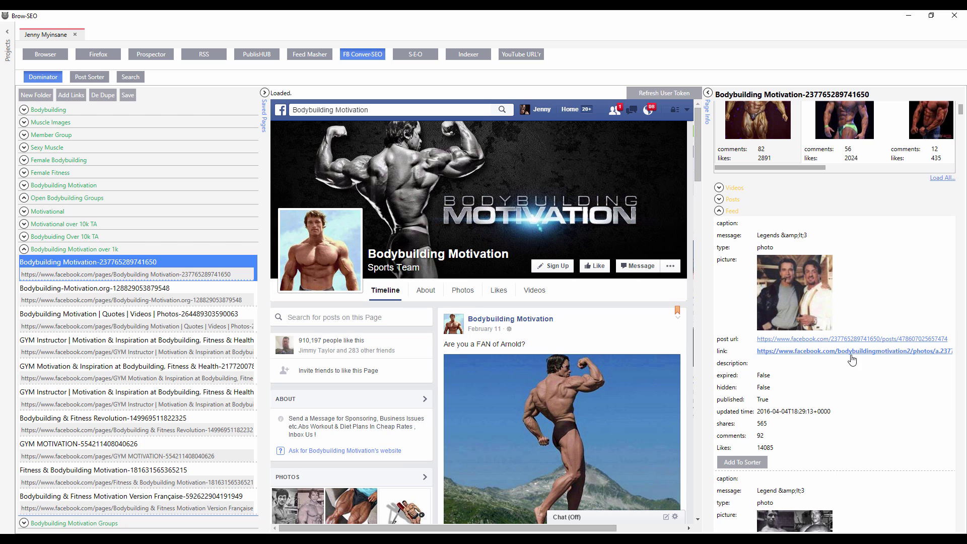
pyautogui.scroll(-3, 850, 360)
pyautogui.scroll(-8, 851, 362)
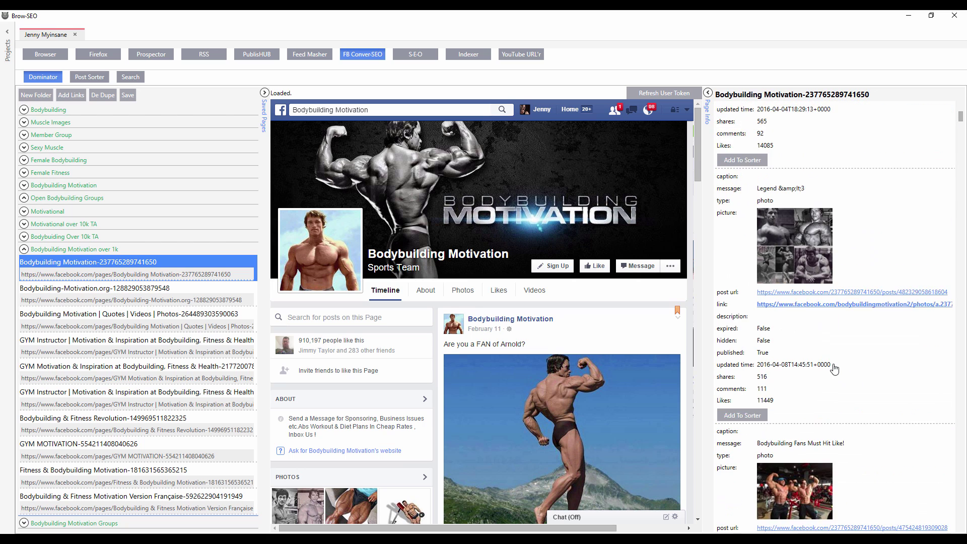
pyautogui.scroll(9, 836, 363)
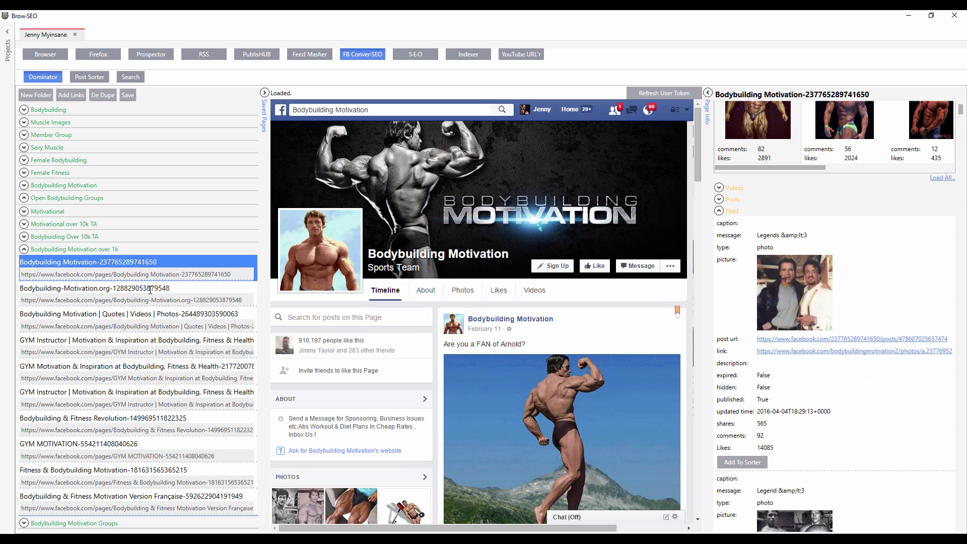